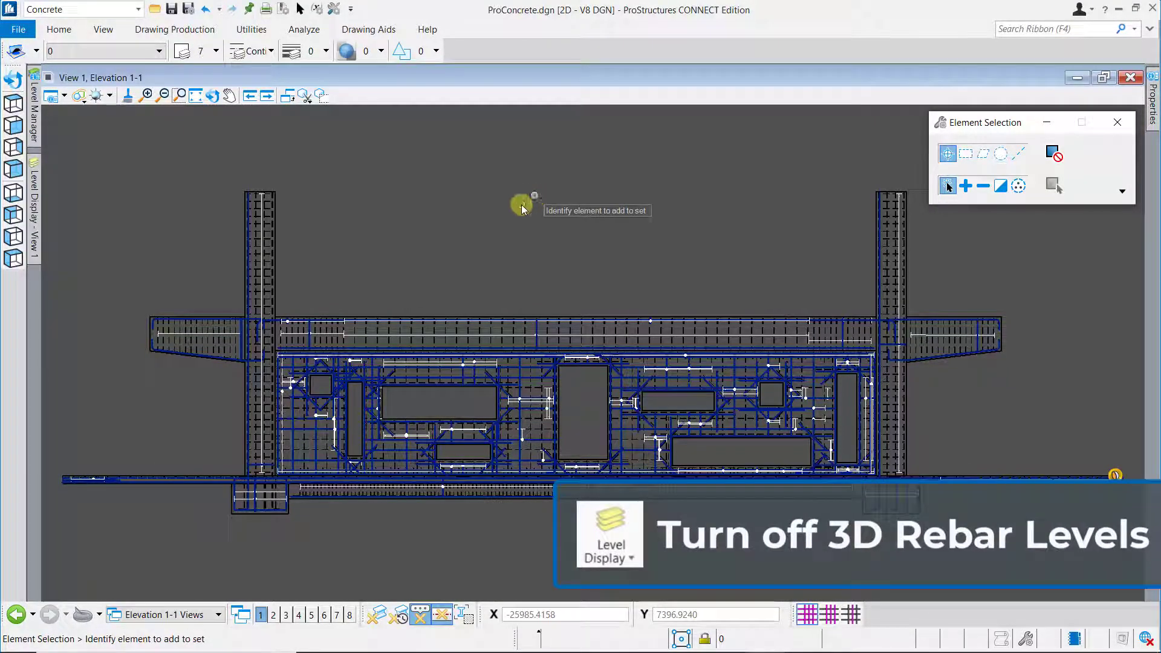
Switch off the PC_REBAR levels in Level Display so the hatched 3D bars disappear.
{"action": "left_click", "coordinate": [36, 208]}
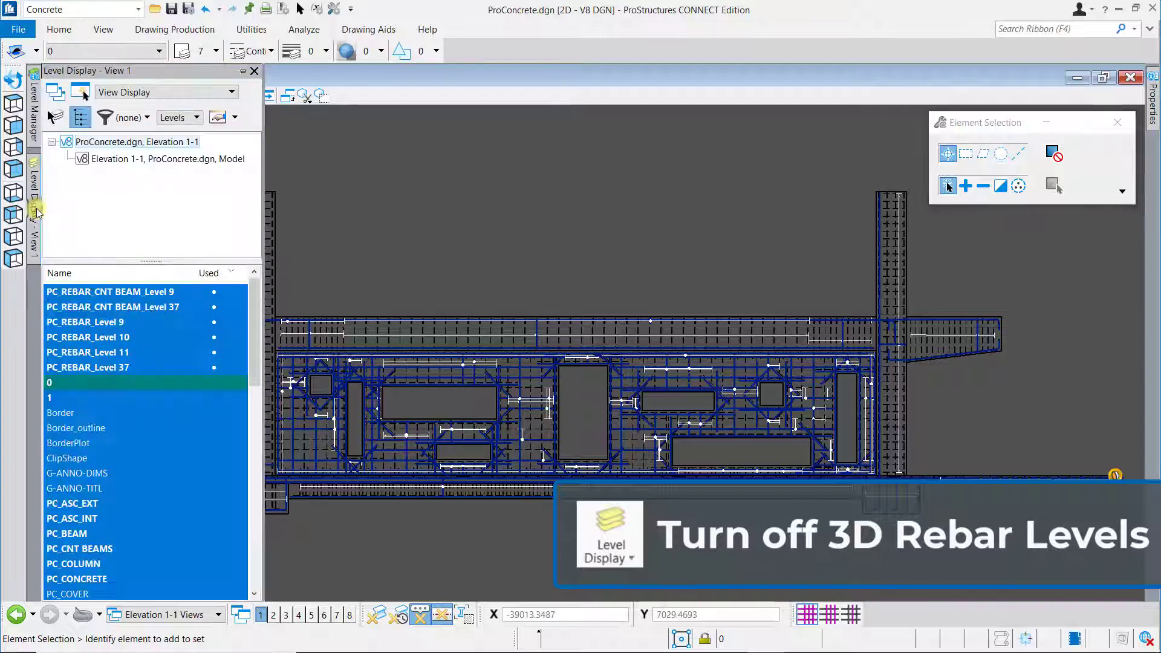
{"action": "left_click_drag", "start_coordinate": [59, 315], "coordinate": [78, 458]}
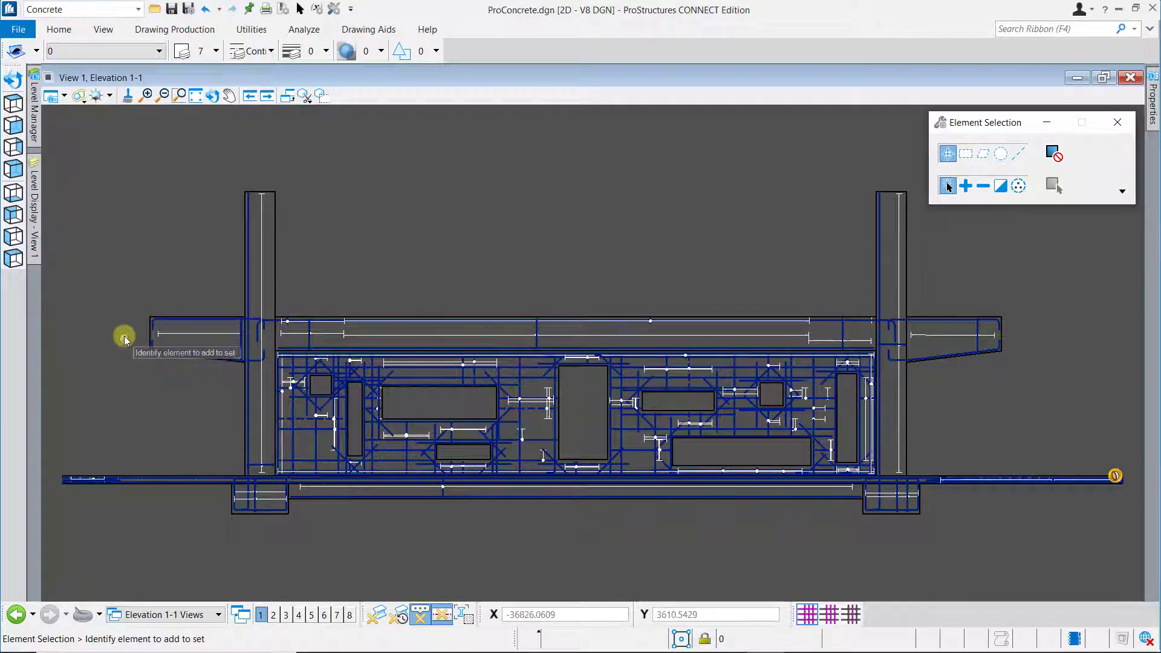
{"action": "scroll", "coordinate": [121, 332], "scroll_direction": "up", "scroll_amount": 2}
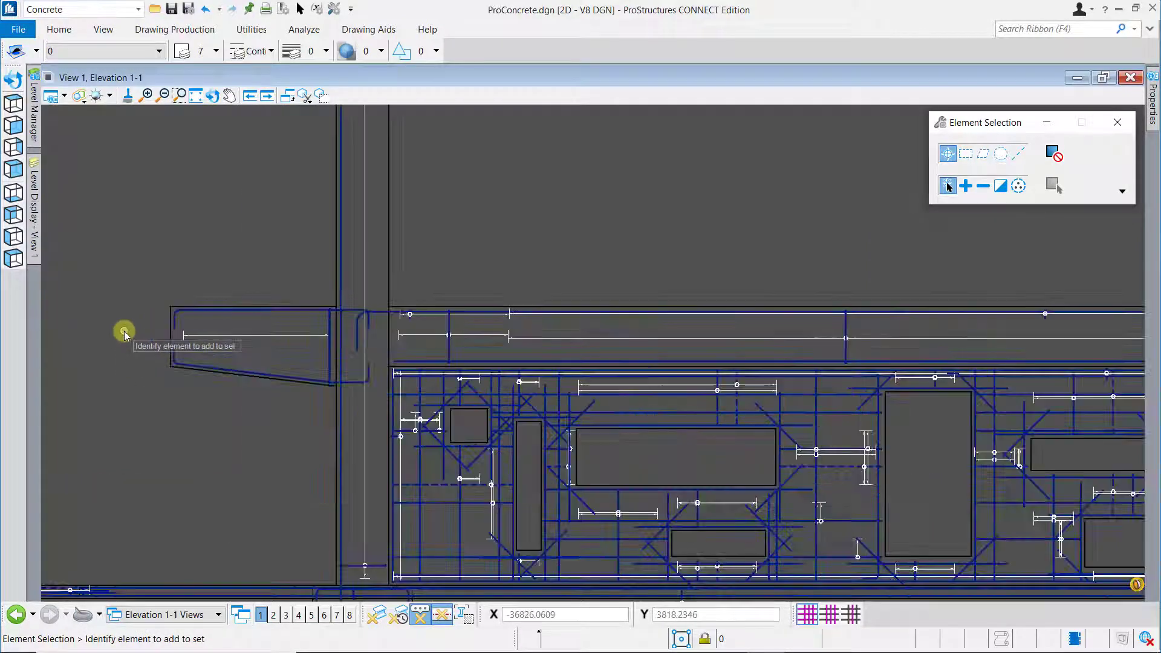
Pick the left flange bar with Modify Rebar and open its Bar Range Display settings.
{"action": "left_click", "coordinate": [175, 29]}
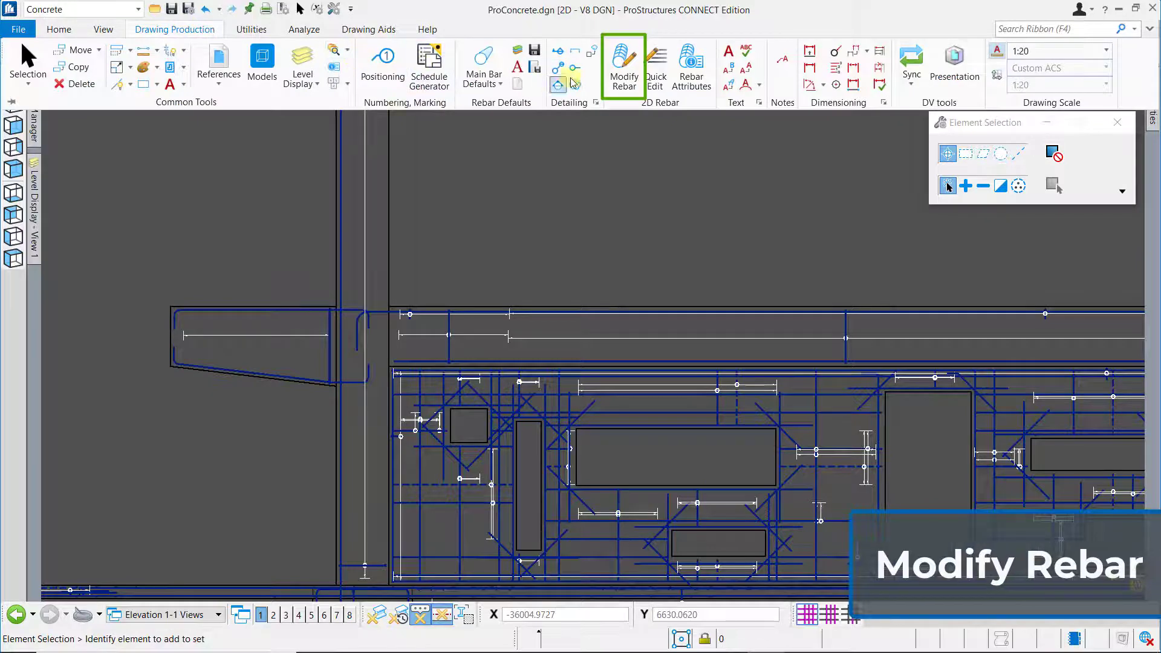
{"action": "left_click", "coordinate": [624, 68]}
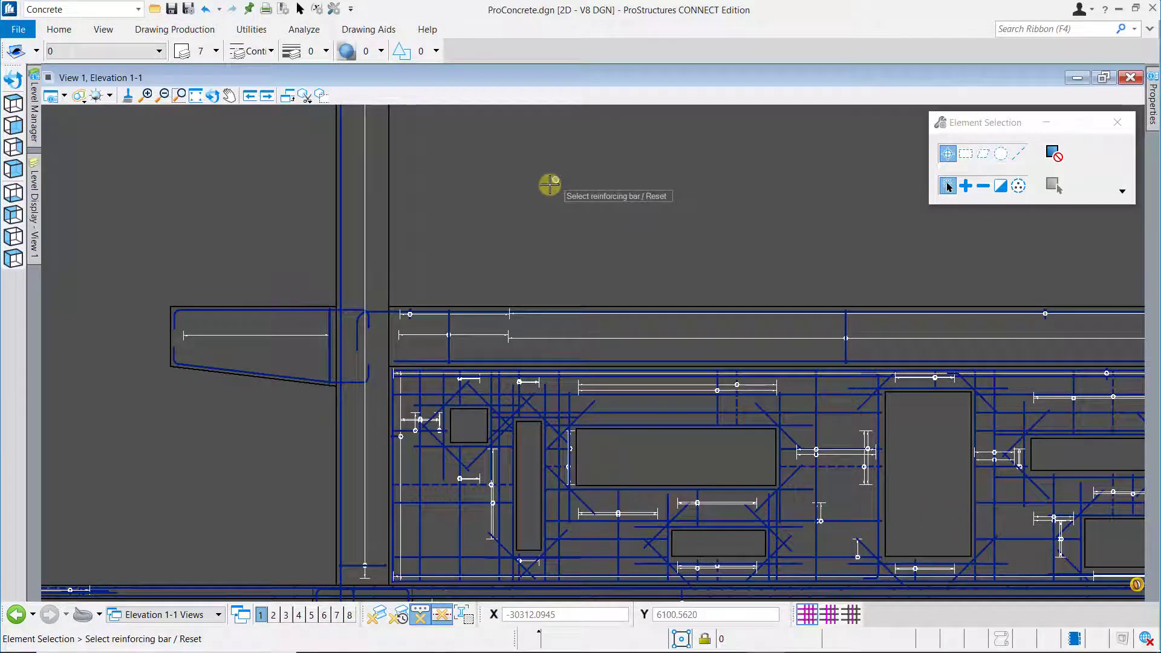
{"action": "left_click", "coordinate": [329, 354]}
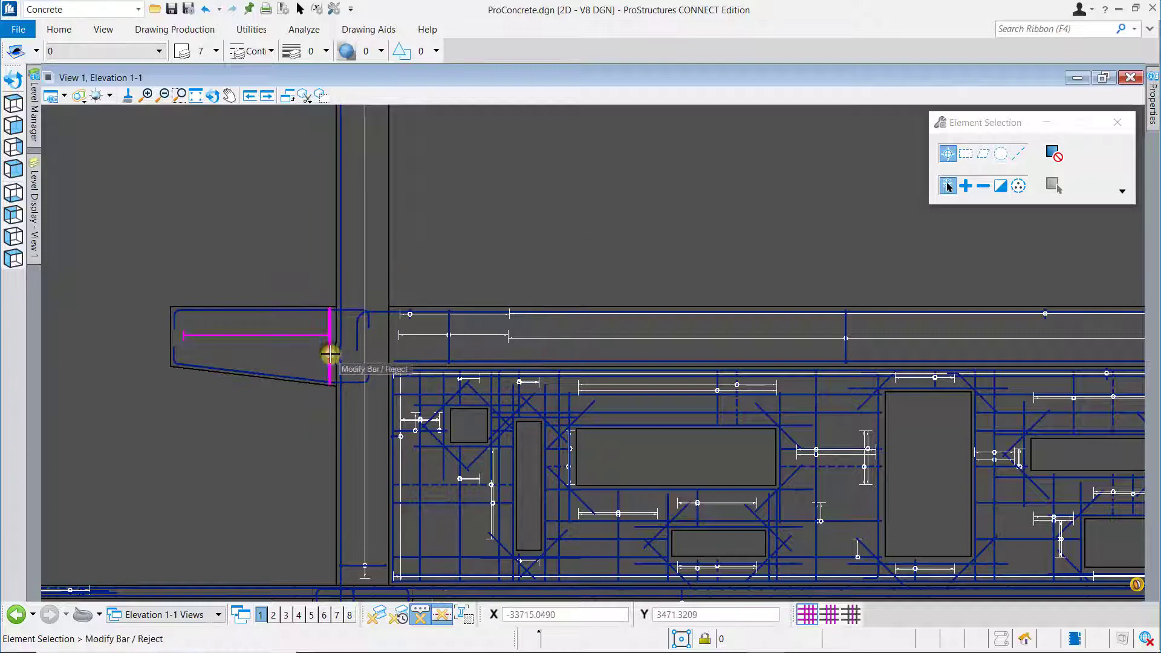
{"action": "left_click", "coordinate": [278, 273]}
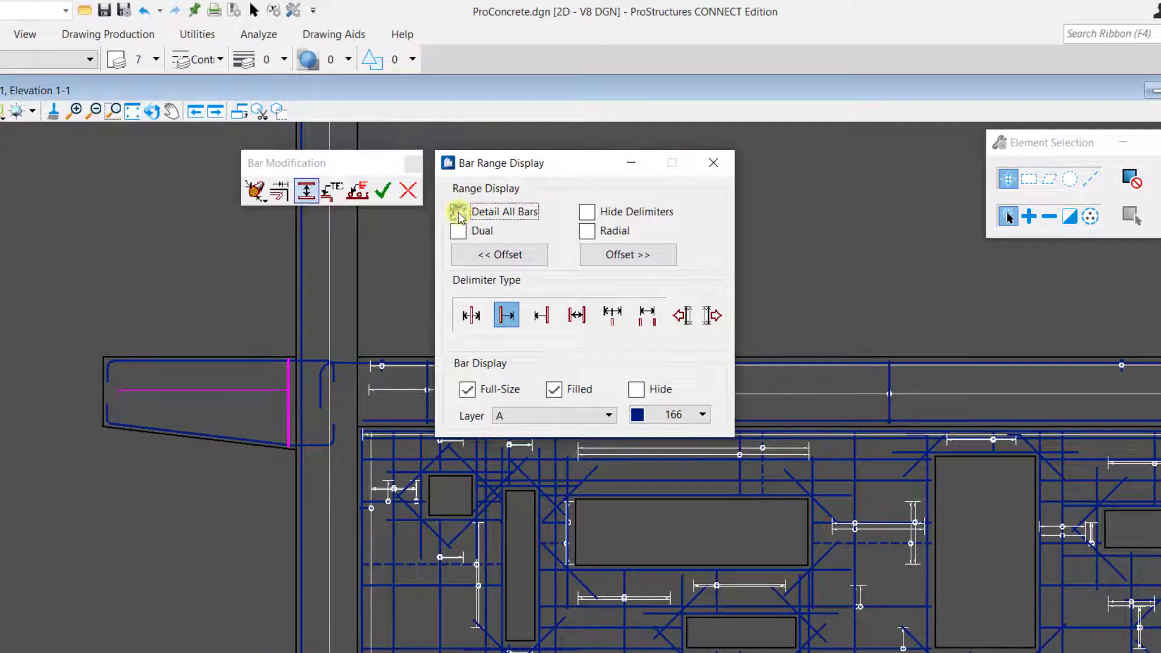
Try the all-bars and hidden-delimiter options, returning to a single bar with delimiters shown.
{"action": "left_click", "coordinate": [457, 213]}
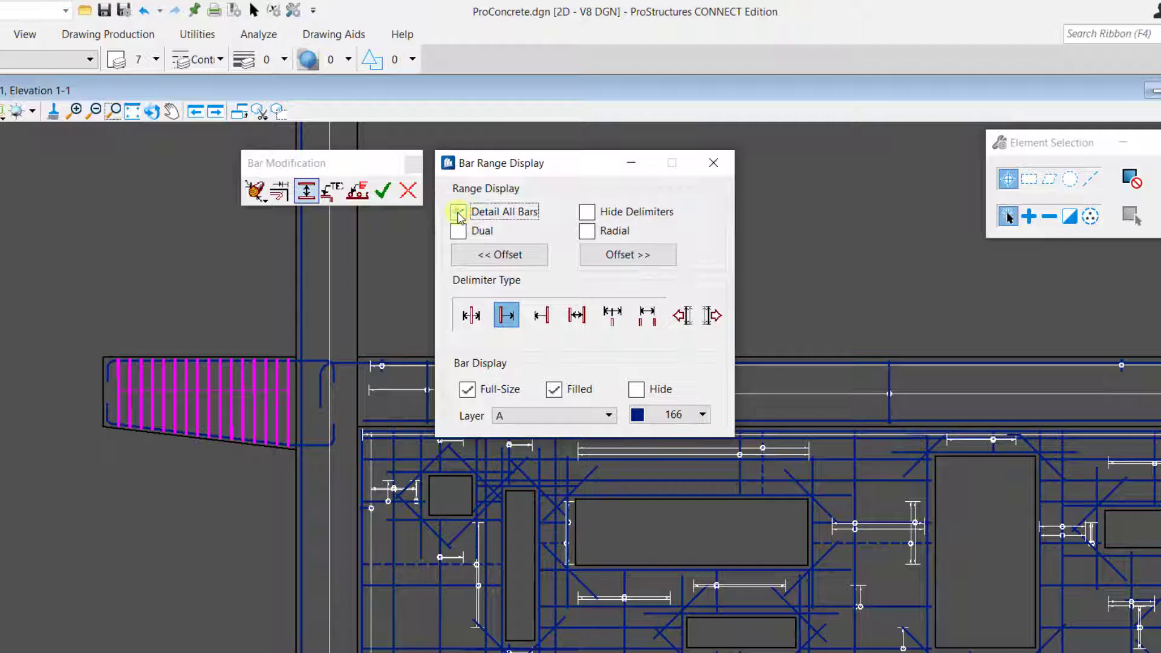
{"action": "left_click", "coordinate": [458, 212]}
{"action": "left_click", "coordinate": [586, 212]}
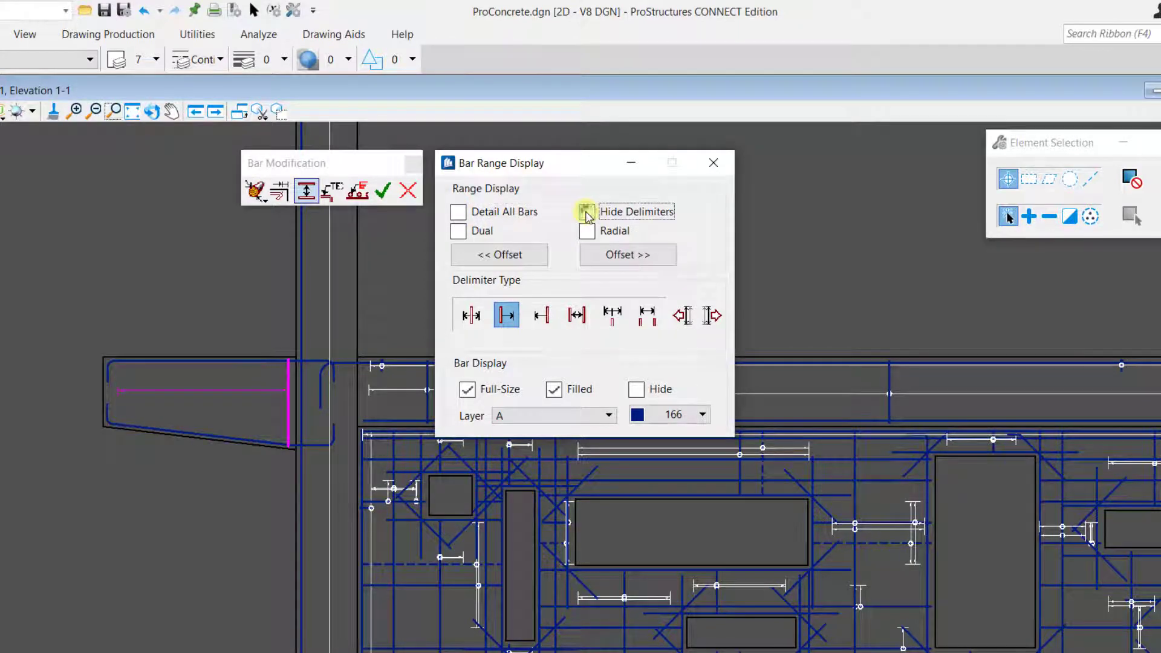
{"action": "left_click", "coordinate": [586, 213]}
Use a Typical Bar Delimiter offset toward mid-bar and turn off Full-Size display.
{"action": "left_click", "coordinate": [477, 321]}
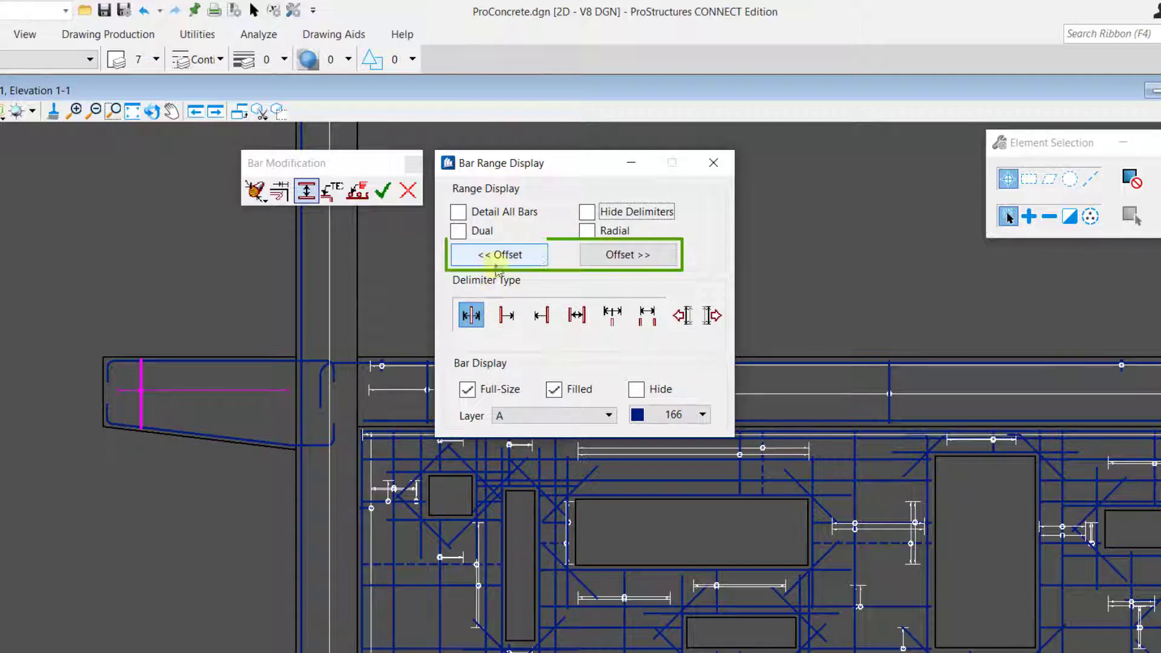
{"action": "left_click", "coordinate": [619, 257]}
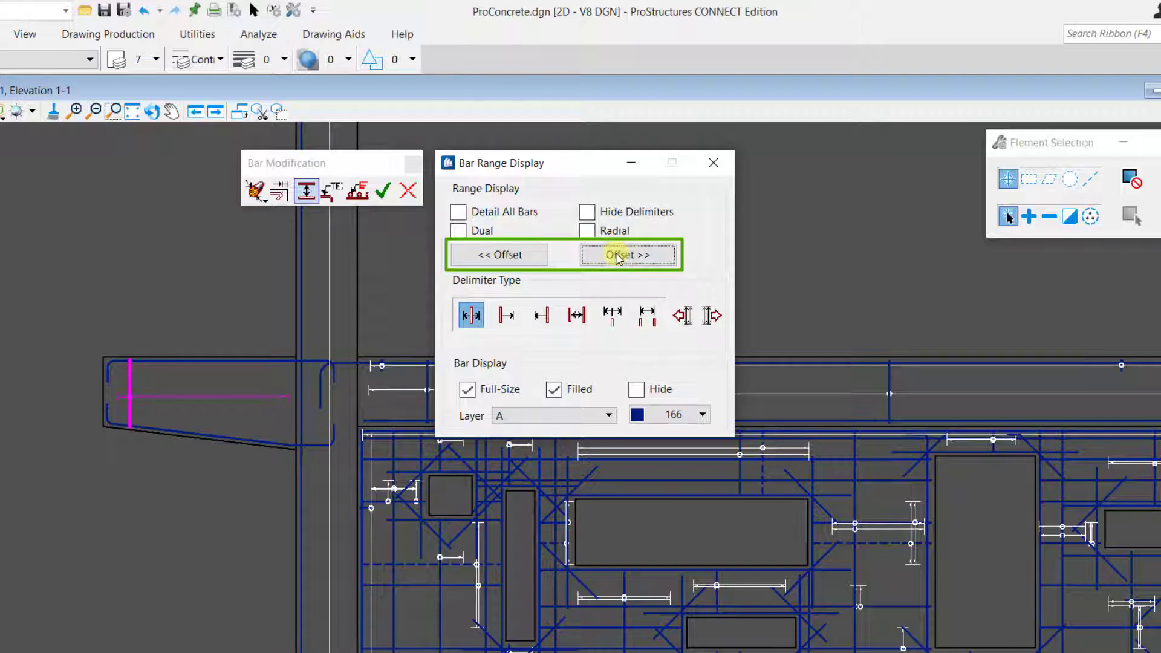
{"action": "left_click", "coordinate": [619, 256]}
{"action": "left_click", "coordinate": [619, 256]}
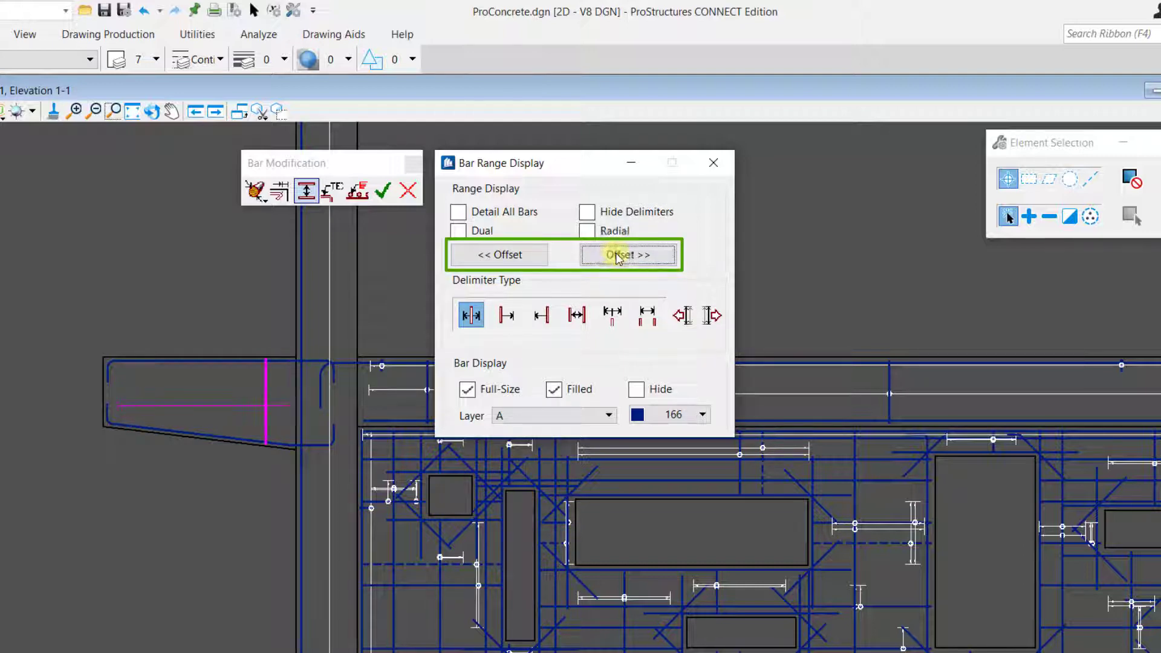
{"action": "left_click", "coordinate": [532, 257]}
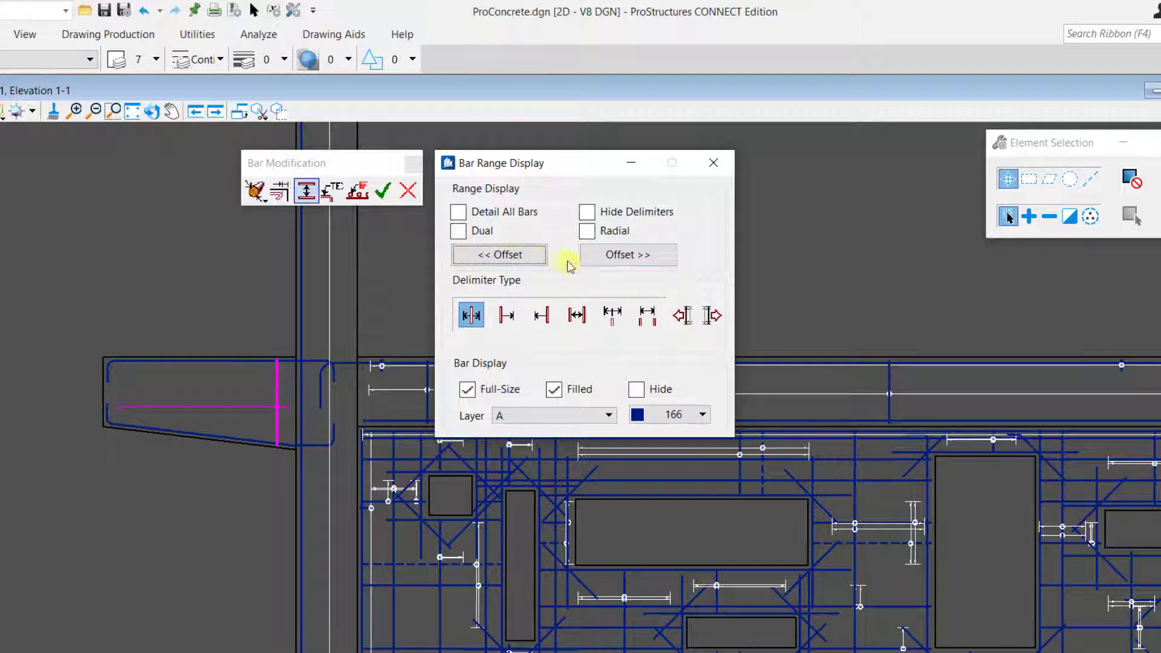
{"action": "left_click", "coordinate": [683, 318]}
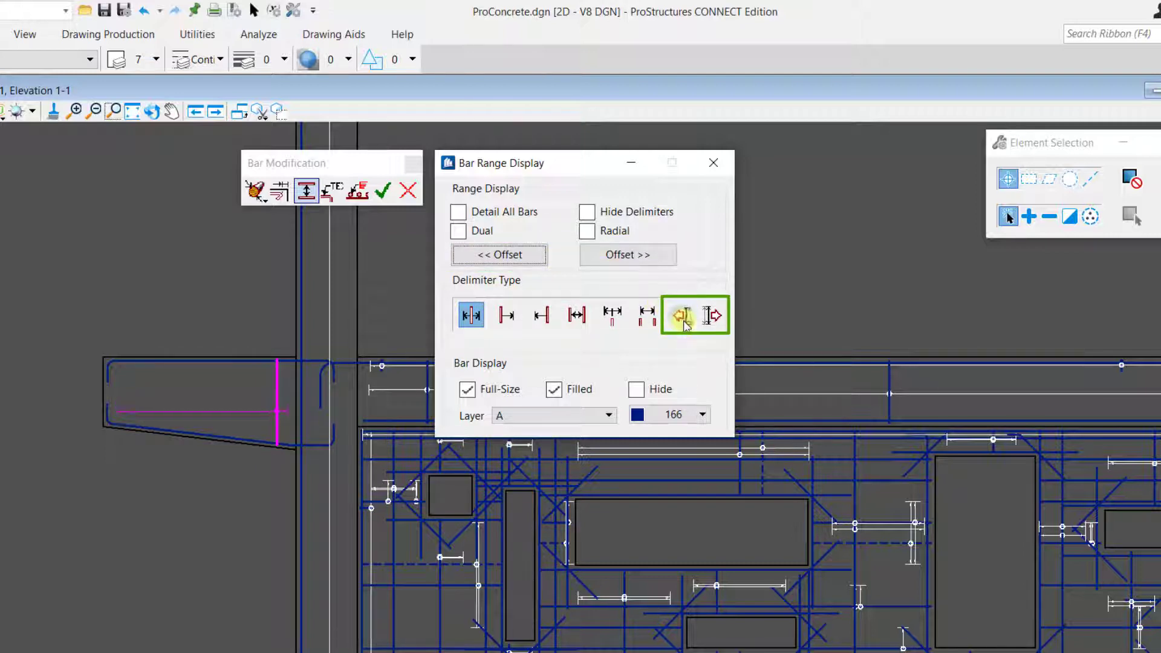
{"action": "left_click", "coordinate": [706, 320]}
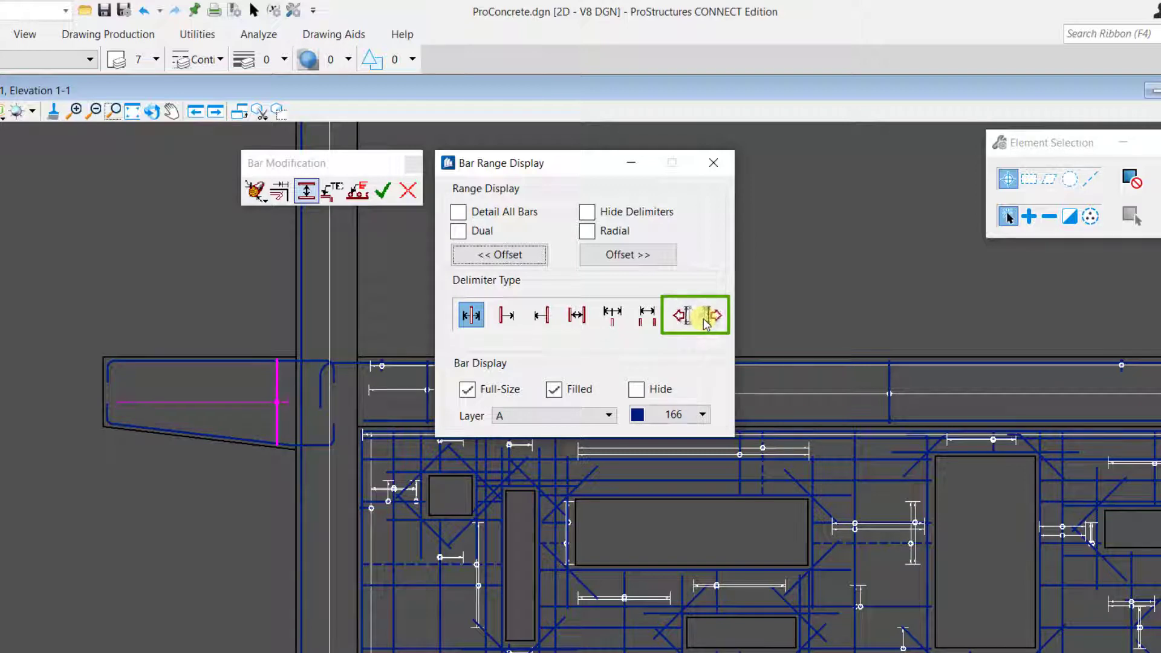
{"action": "left_click", "coordinate": [706, 321]}
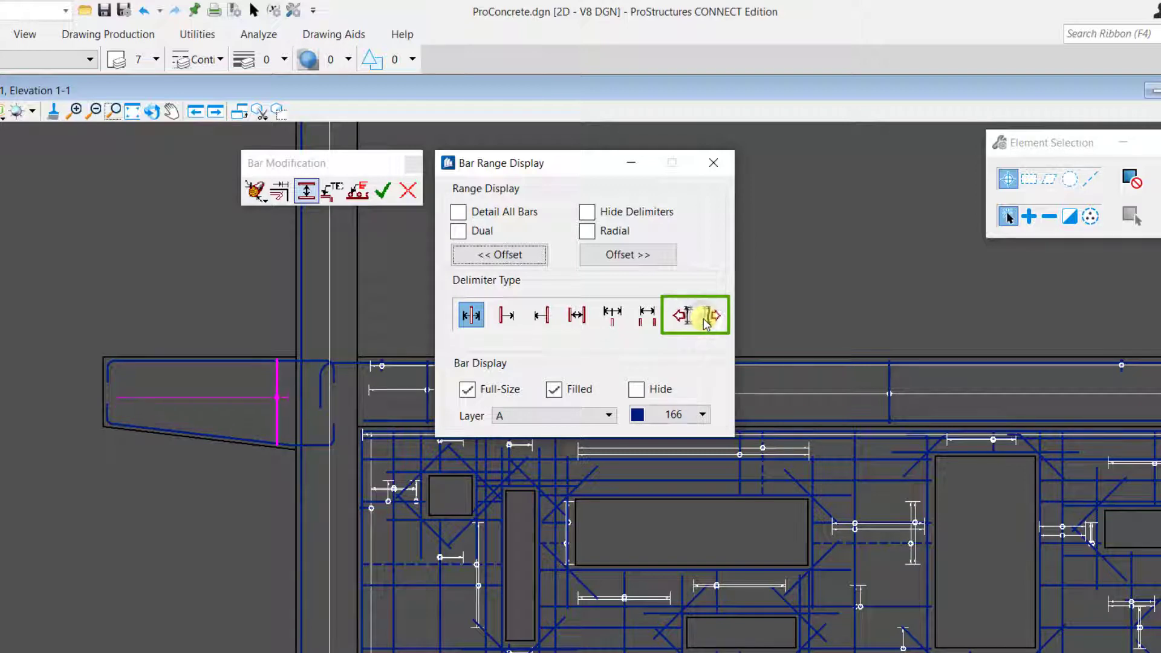
{"action": "left_click", "coordinate": [468, 390]}
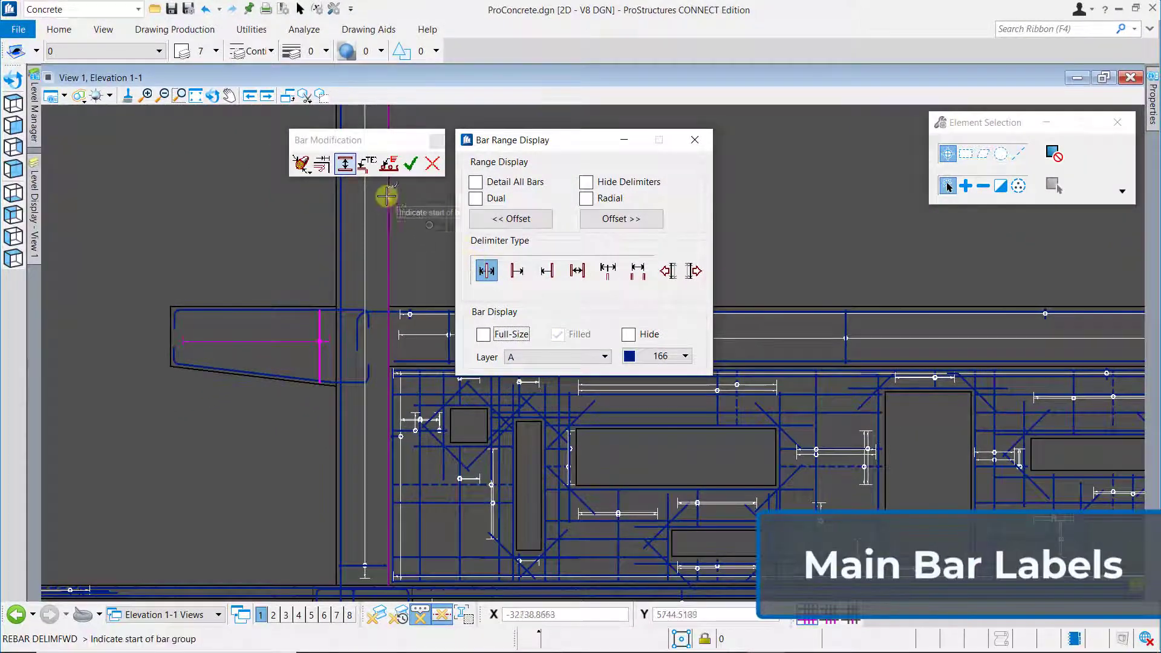
Start a Main Bar Label as an Arrow Label and show the Label Text presets list.
{"action": "left_click", "coordinate": [367, 164]}
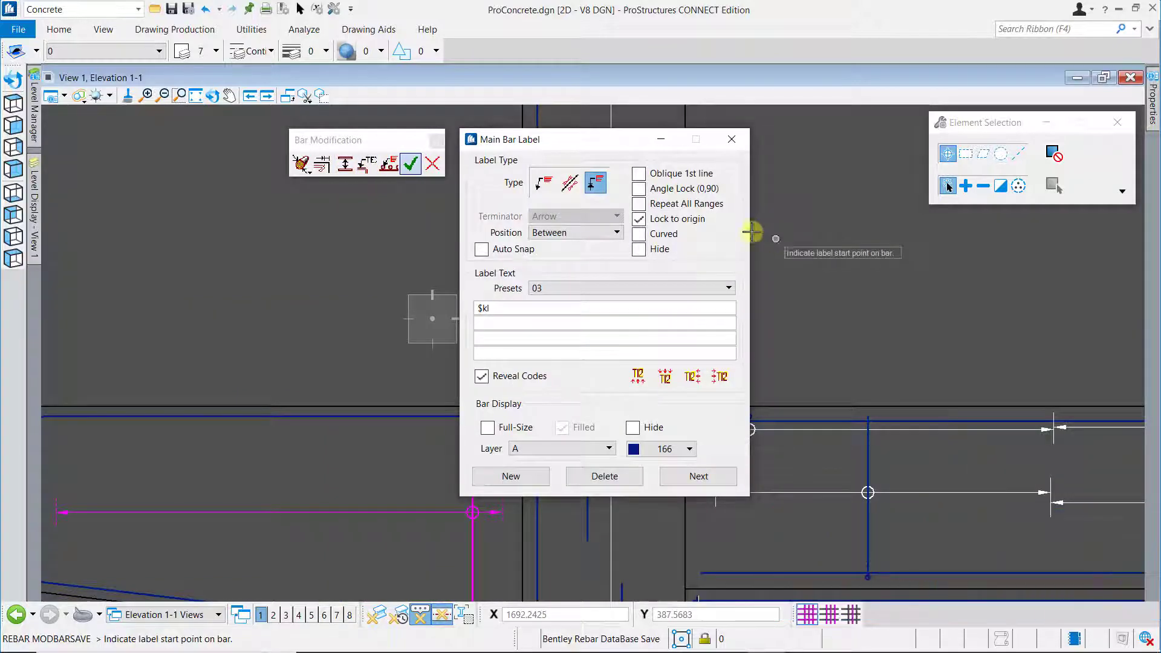
{"action": "left_click", "coordinate": [550, 193]}
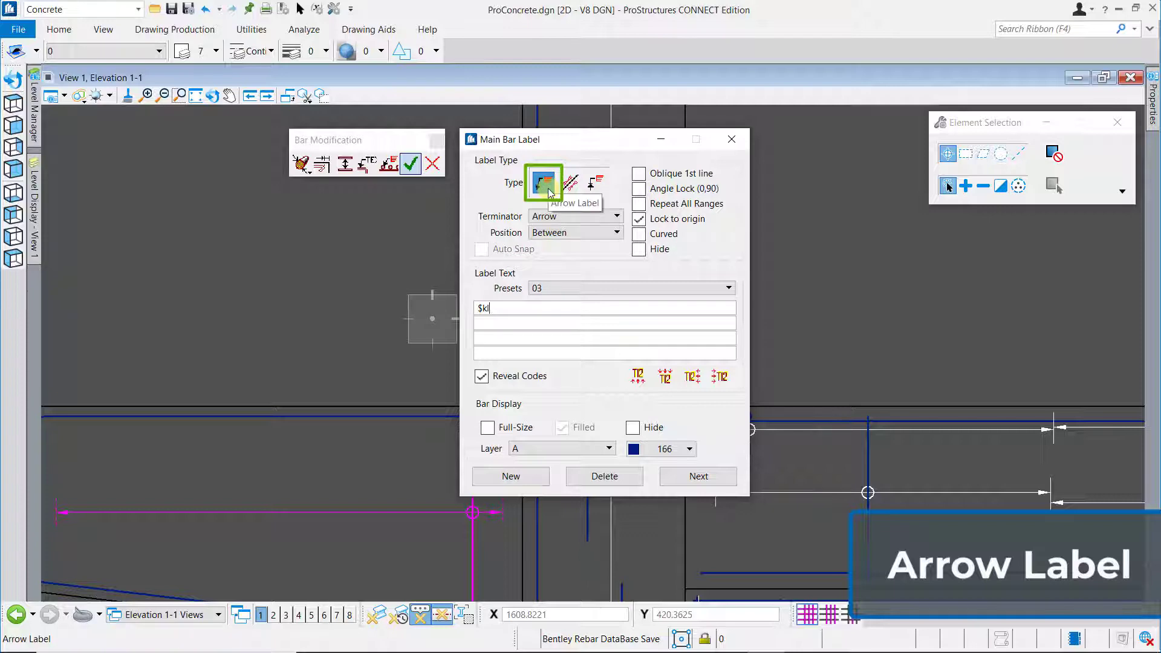
{"action": "left_click", "coordinate": [527, 312]}
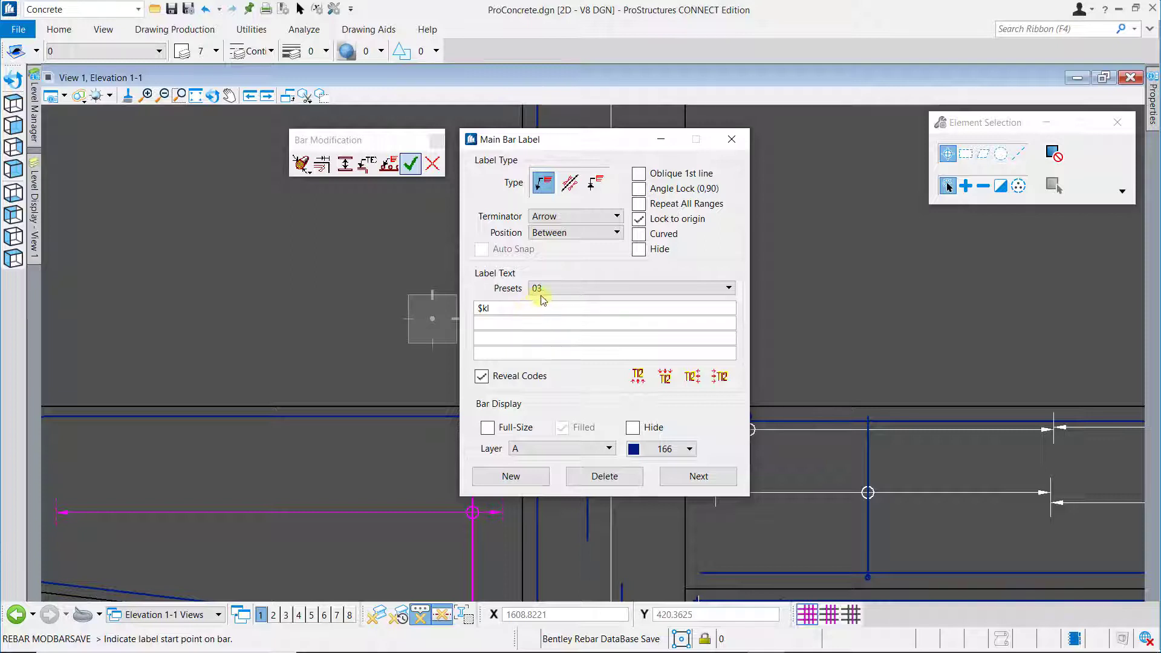
{"action": "left_click", "coordinate": [543, 291]}
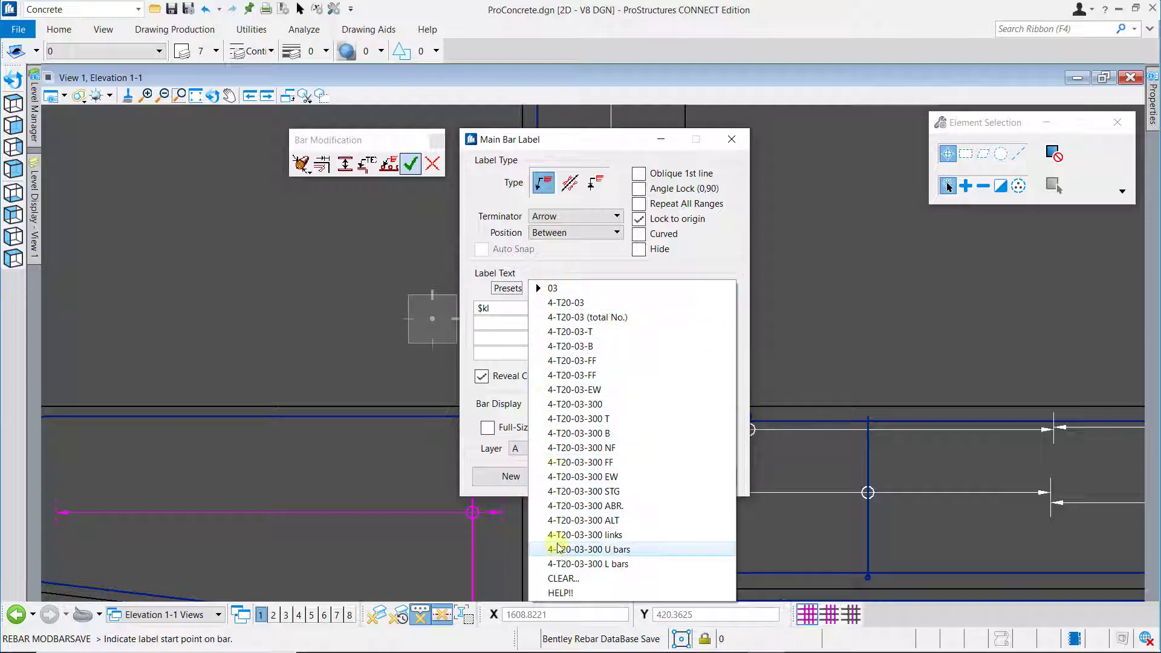
Read the Presets File Help down to the $n…$kle variables, then close it.
{"action": "left_click", "coordinate": [552, 592]}
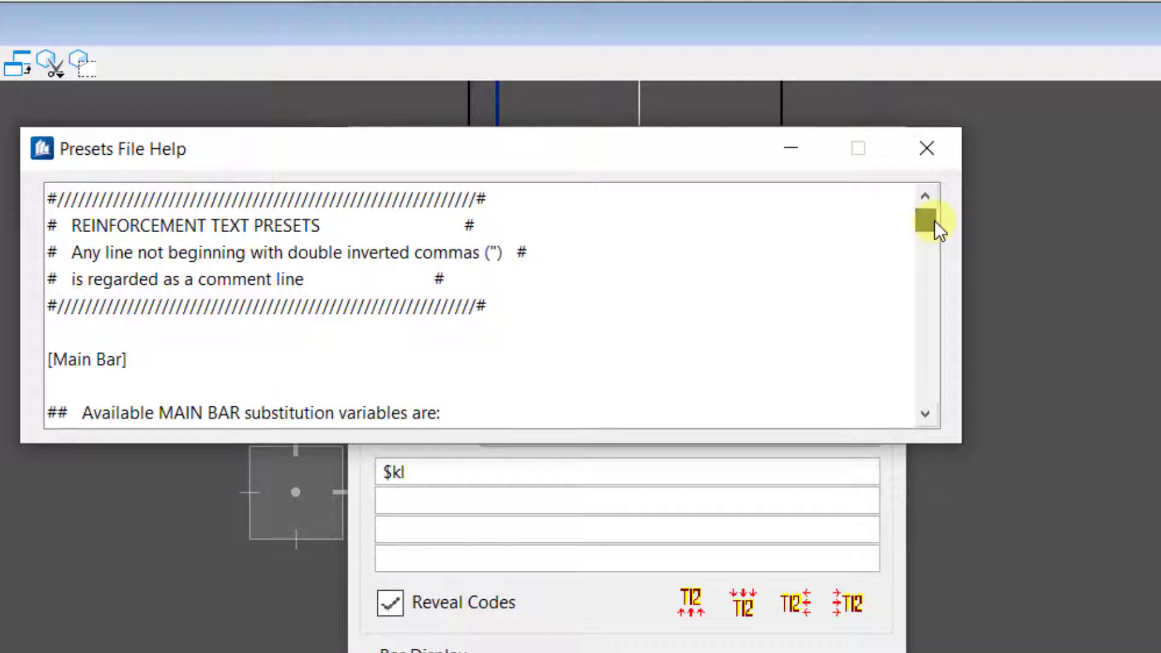
{"action": "left_click_drag", "start_coordinate": [934, 220], "coordinate": [931, 242]}
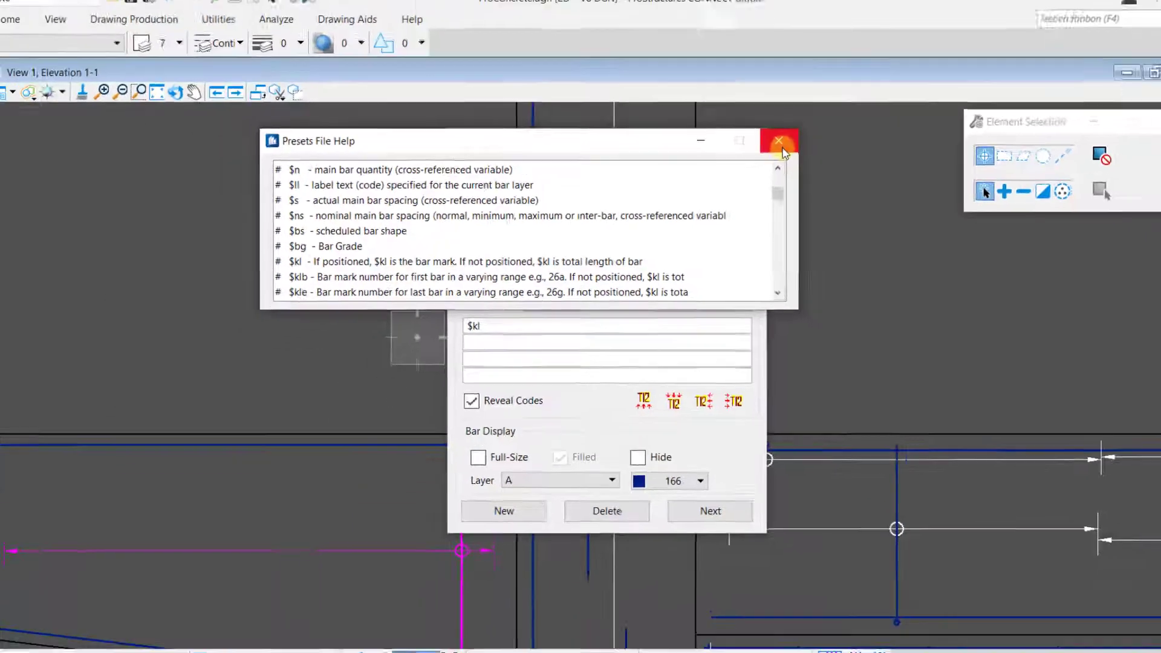
{"action": "left_click", "coordinate": [927, 148]}
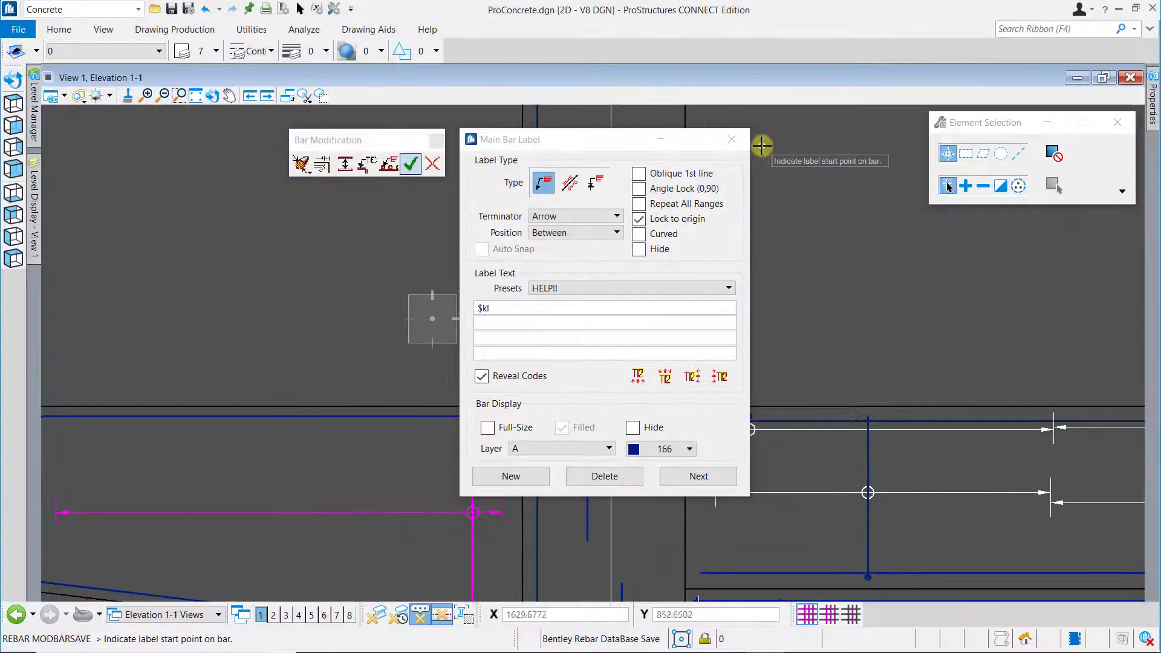
Set label text to 'BM - $kl' / '$d Dia @ $nsmm c/c', previewing it as BM - 33.
{"action": "left_click", "coordinate": [518, 309]}
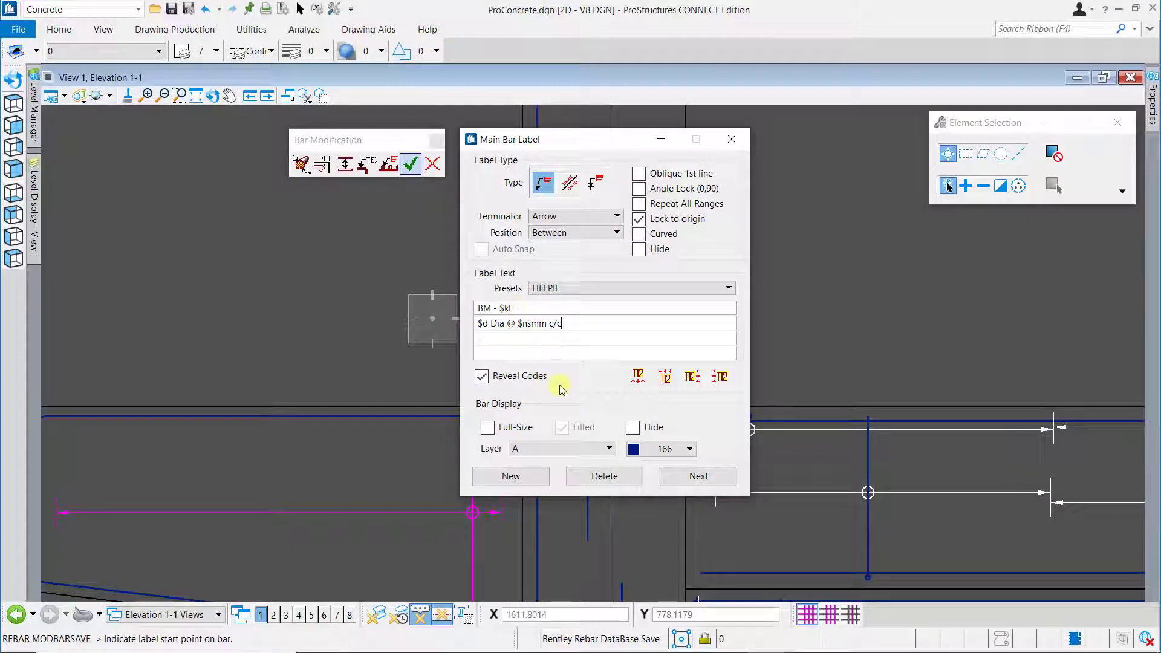
{"action": "left_click", "coordinate": [482, 379]}
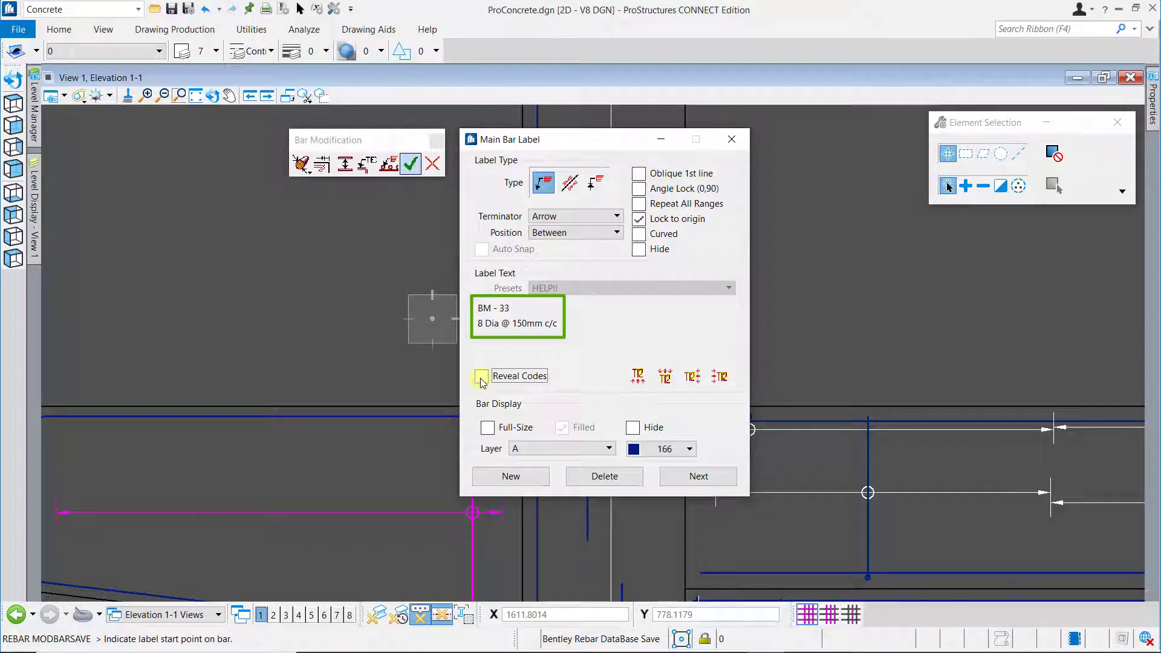
{"action": "left_click", "coordinate": [481, 379]}
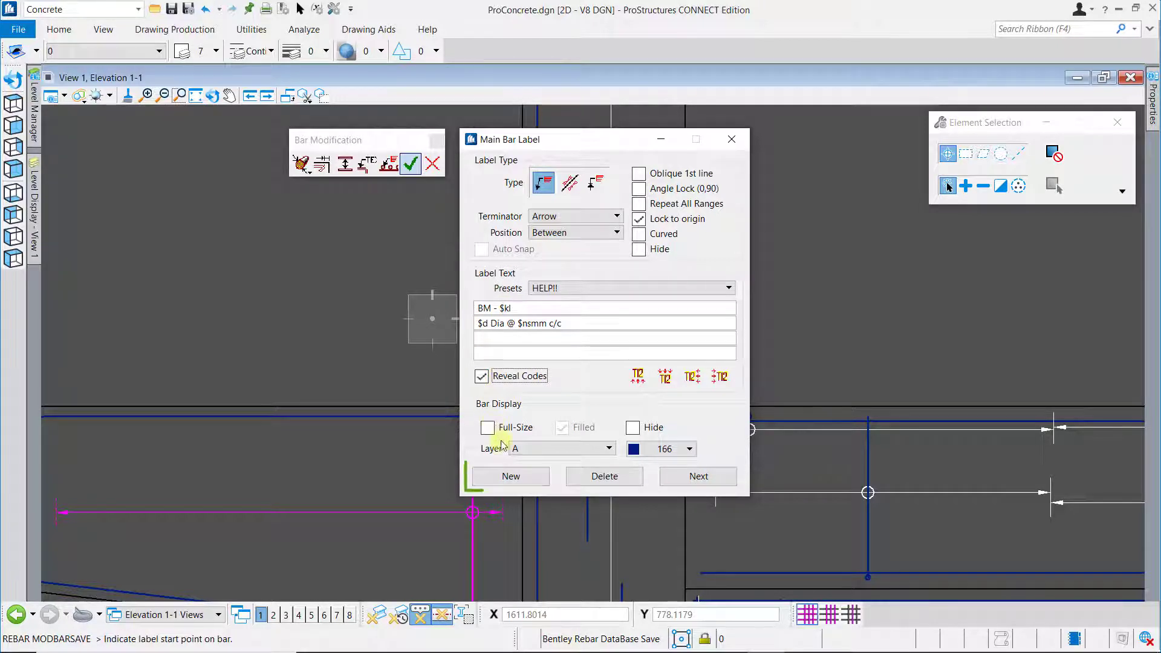
Place the 'BM - 34 / 8 Dia @ 150mm c/c' label above the magenta bar with Angle Lock, then save the bar.
{"action": "left_click", "coordinate": [534, 488]}
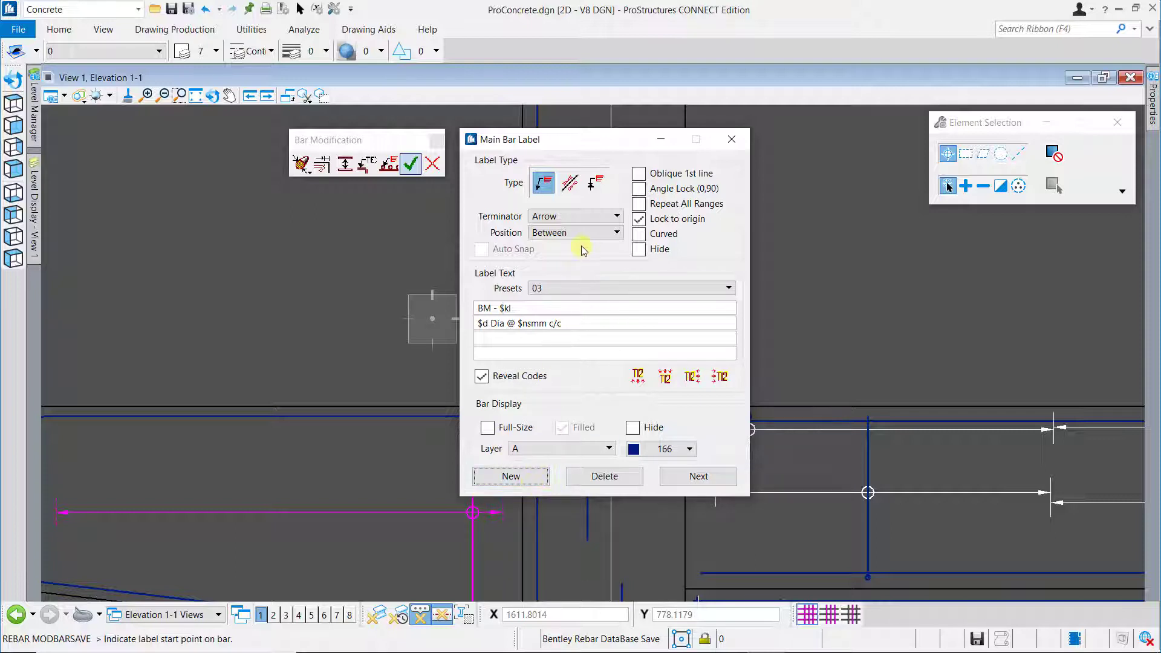
{"action": "left_click", "coordinate": [639, 188]}
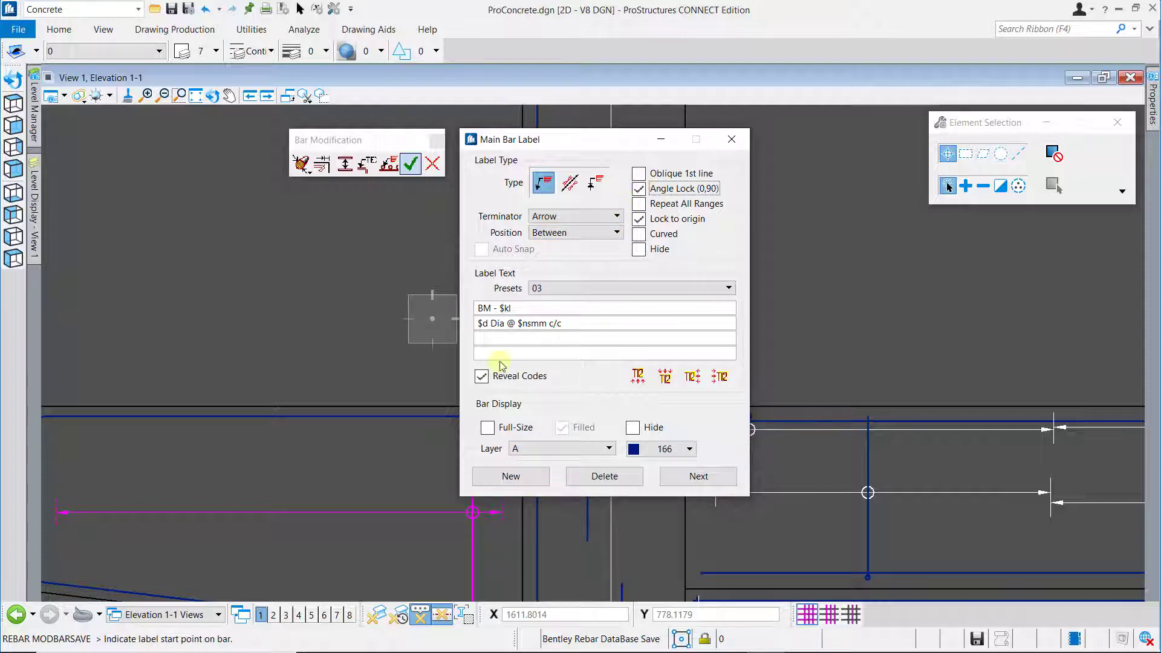
{"action": "left_click", "coordinate": [473, 512]}
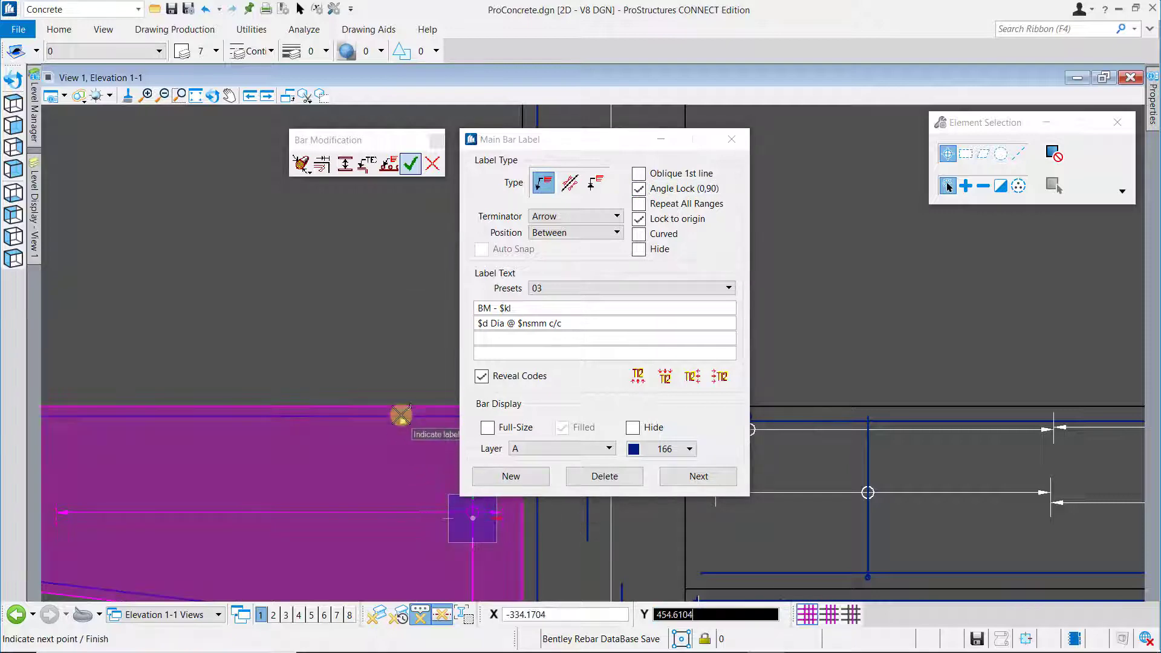
{"action": "left_click", "coordinate": [472, 511]}
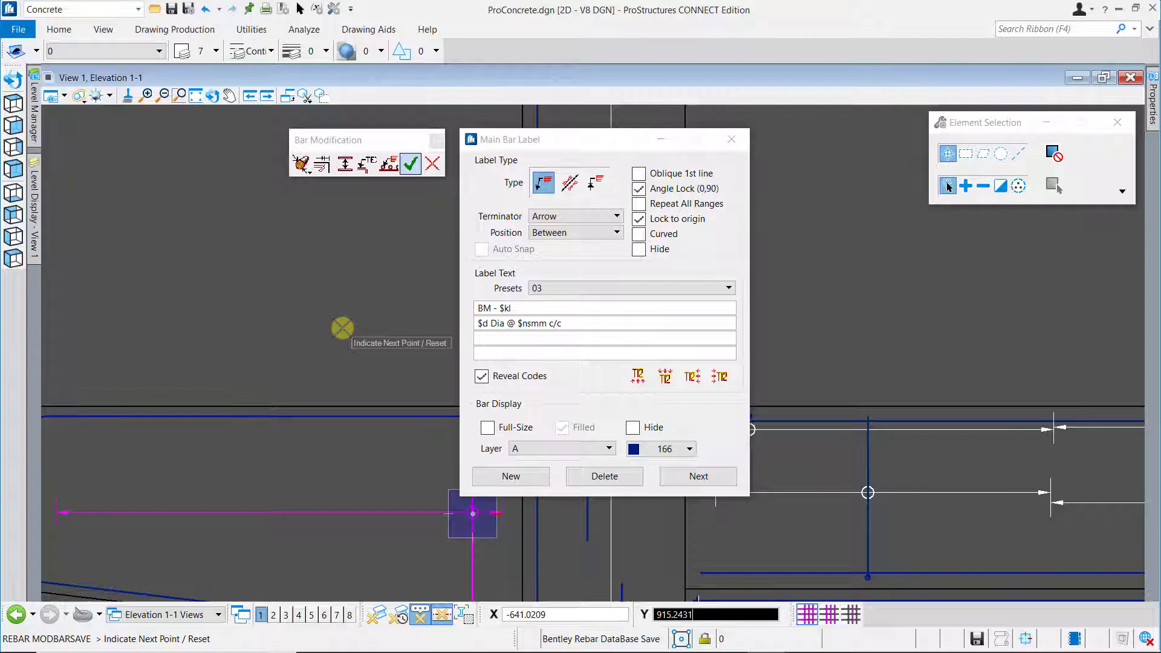
{"action": "scroll", "coordinate": [341, 327], "scroll_direction": "down", "scroll_amount": 2}
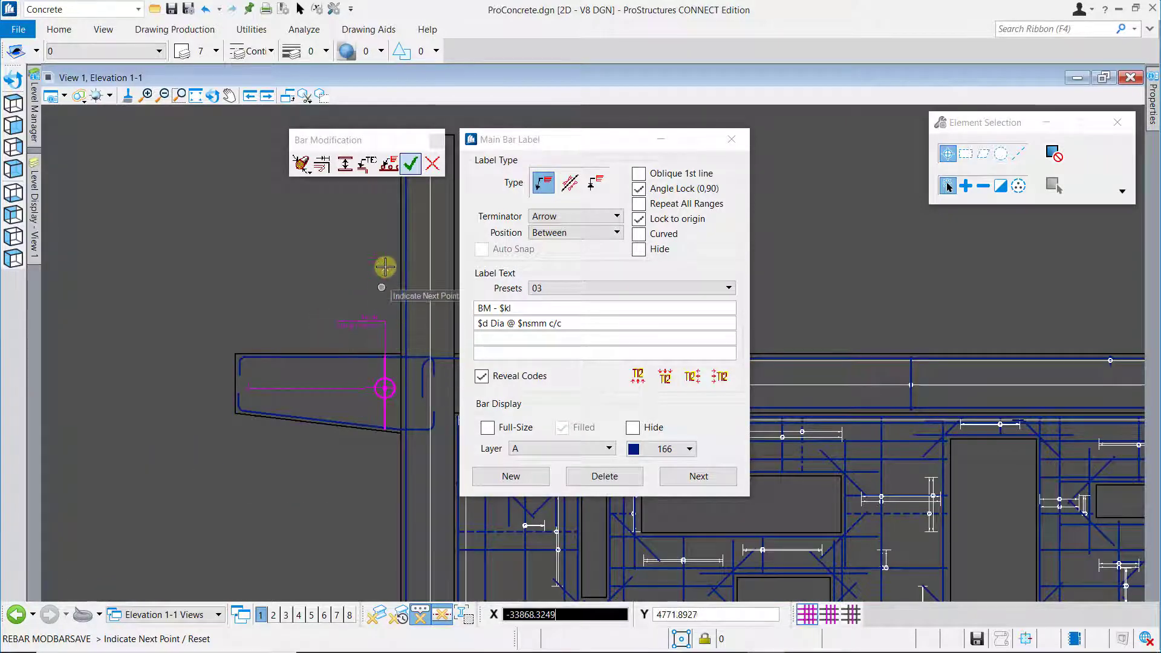
{"action": "scroll", "coordinate": [376, 301], "scroll_direction": "up", "scroll_amount": 2}
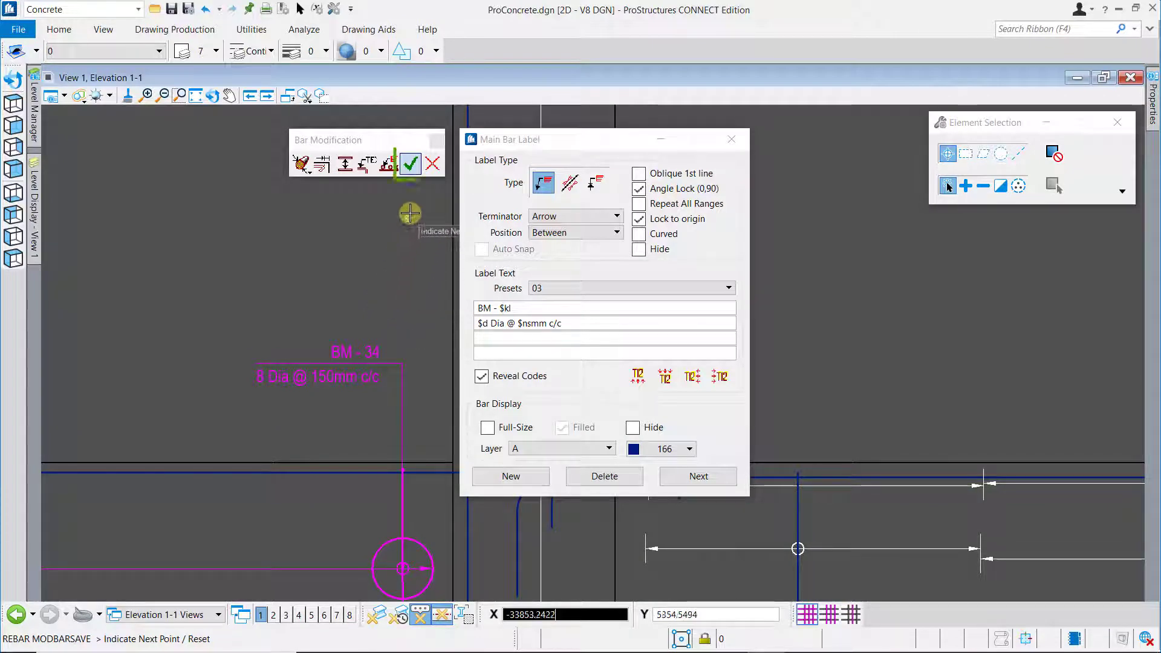
{"action": "left_click", "coordinate": [412, 170]}
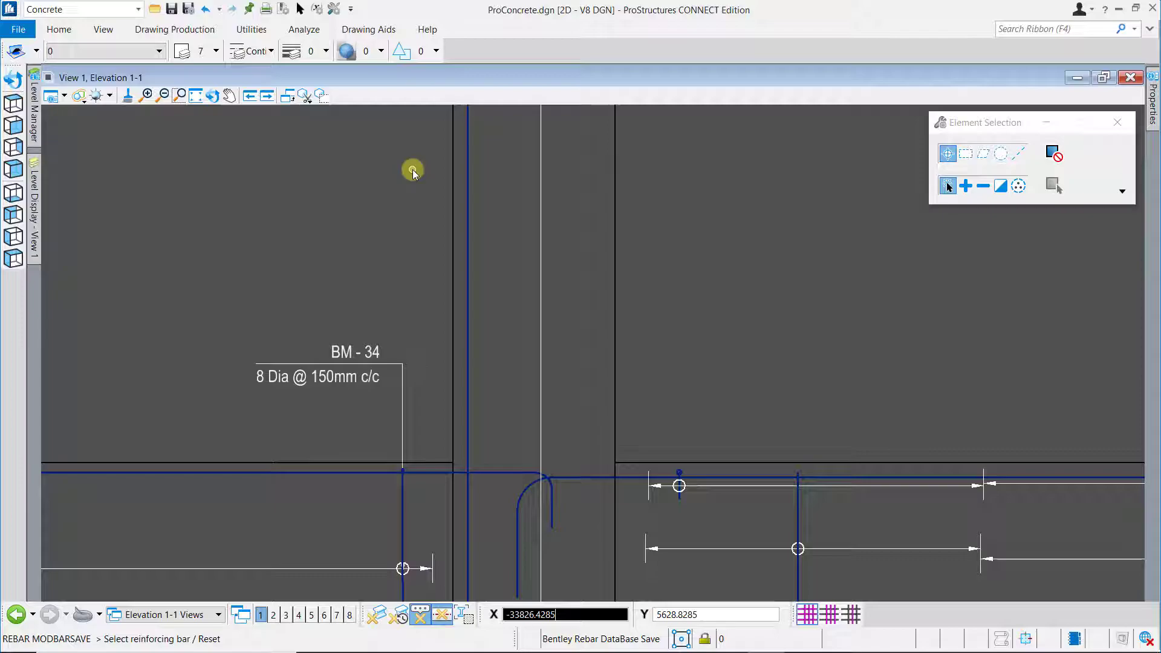
Zoom and pan from the left end across the elevation to check labels, then fit the whole view.
{"action": "scroll", "coordinate": [413, 170], "scroll_direction": "down", "scroll_amount": 2}
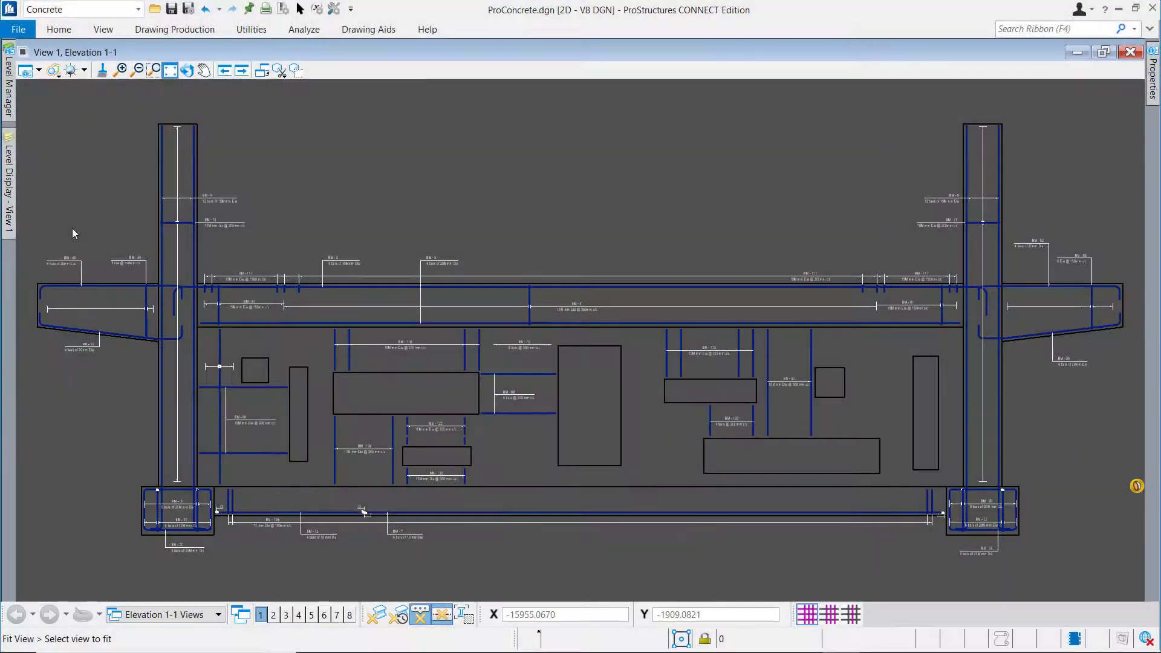
{"action": "left_click", "coordinate": [72, 228]}
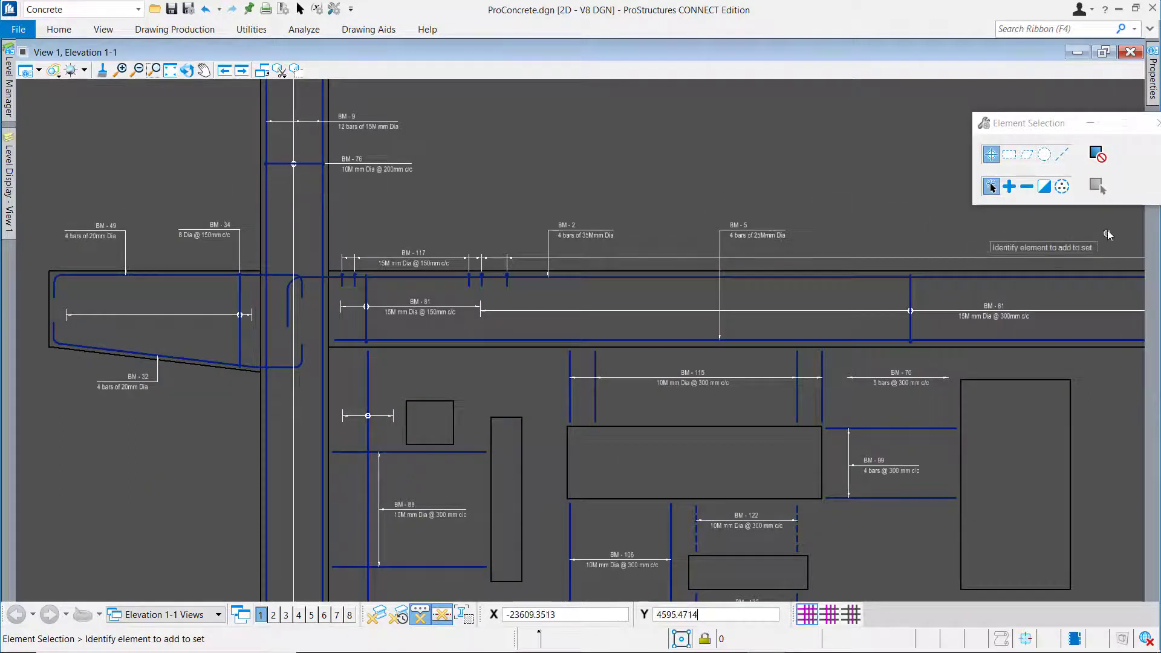
{"action": "mouse_move", "coordinate": [1086, 226]}
{"action": "left_mouse_down"}
{"action": "mouse_move", "coordinate": [407, 226]}
{"action": "mouse_move", "coordinate": [257, 212]}
{"action": "left_mouse_up"}
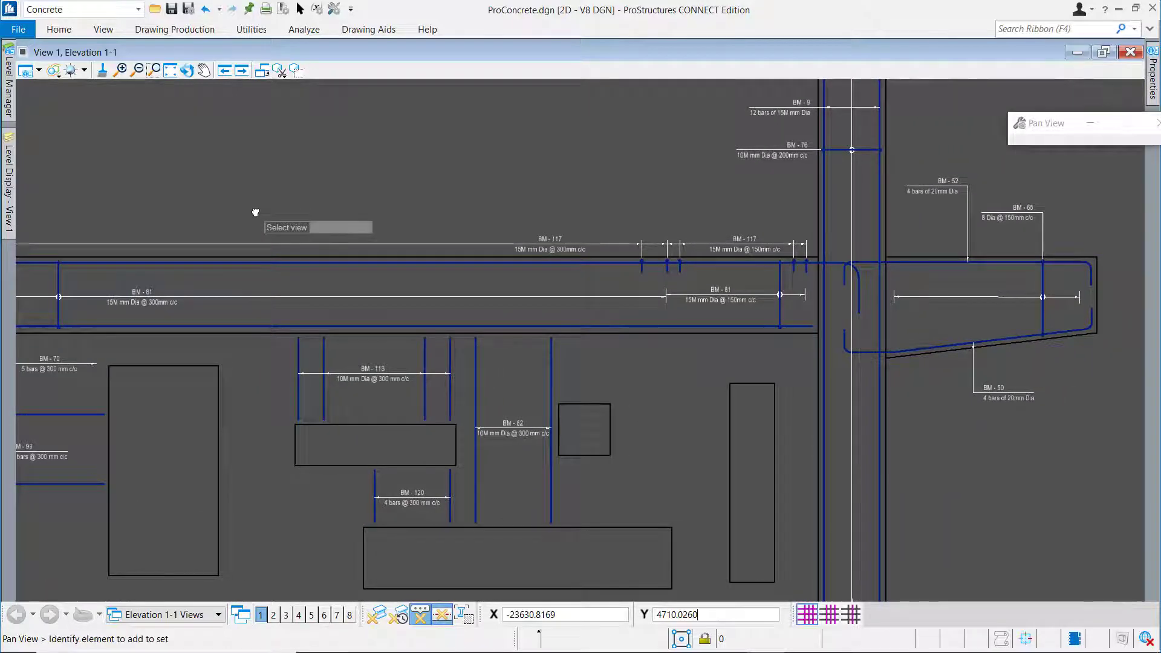
{"action": "right_click", "coordinate": [255, 212]}
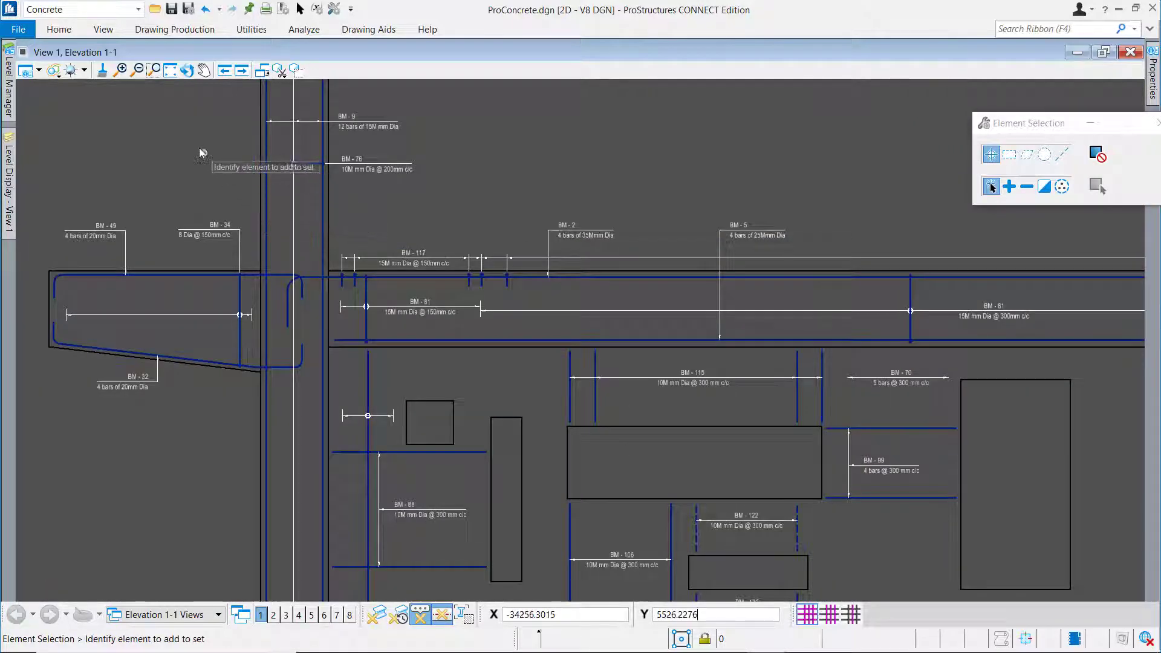
{"action": "left_click", "coordinate": [170, 71]}
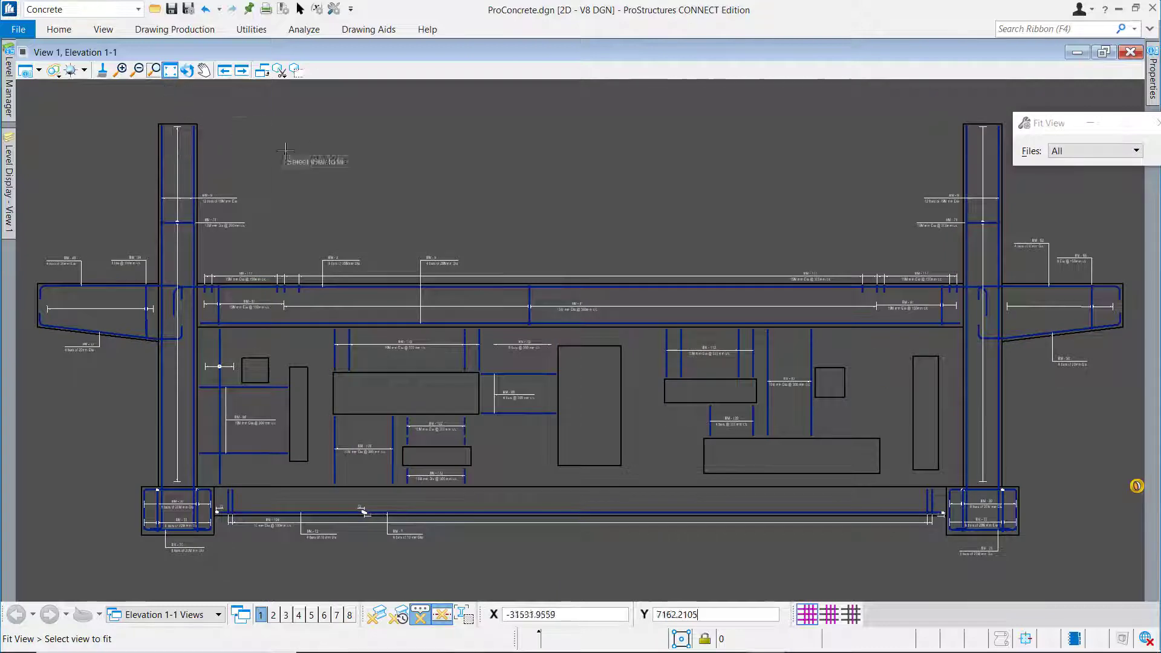